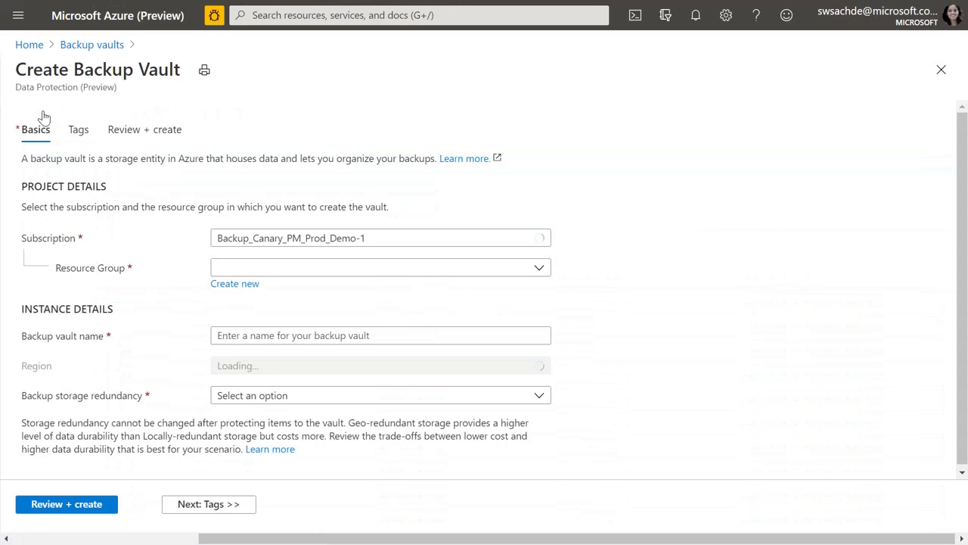
Step: Create a backup vault named demovault100 in resource group swpaasRG, region East US, with Geo-redundant backup storage
left_click(274, 271)
left_click(398, 335)
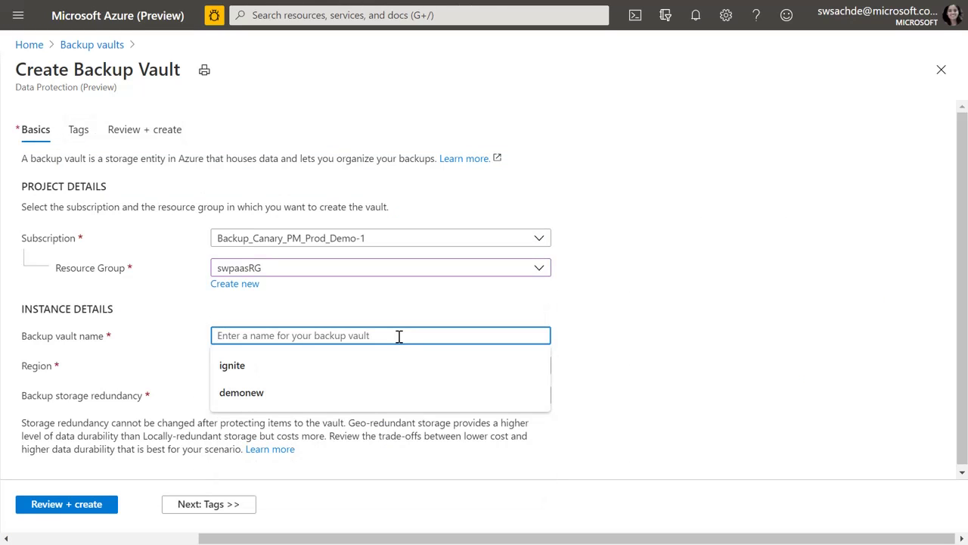
type("demo")
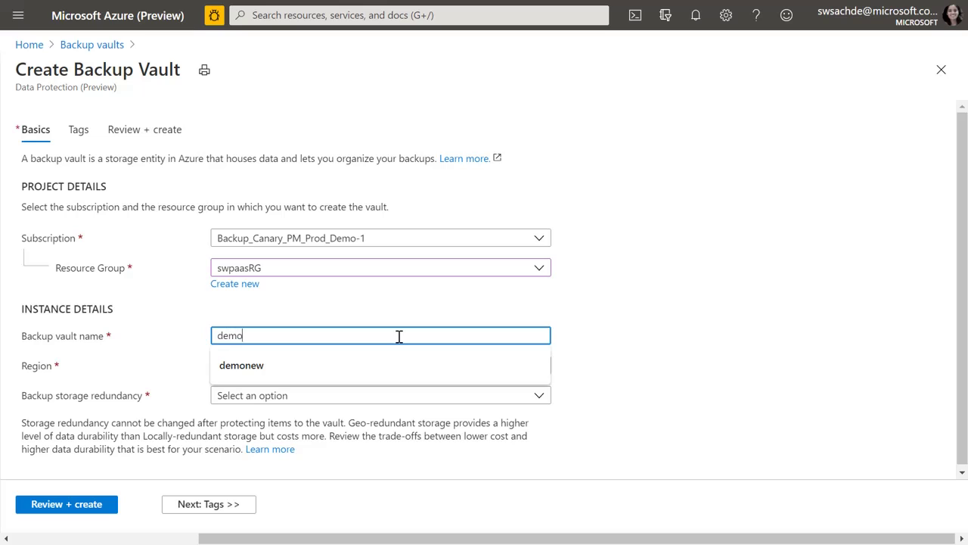
type("vault100")
left_click(340, 394)
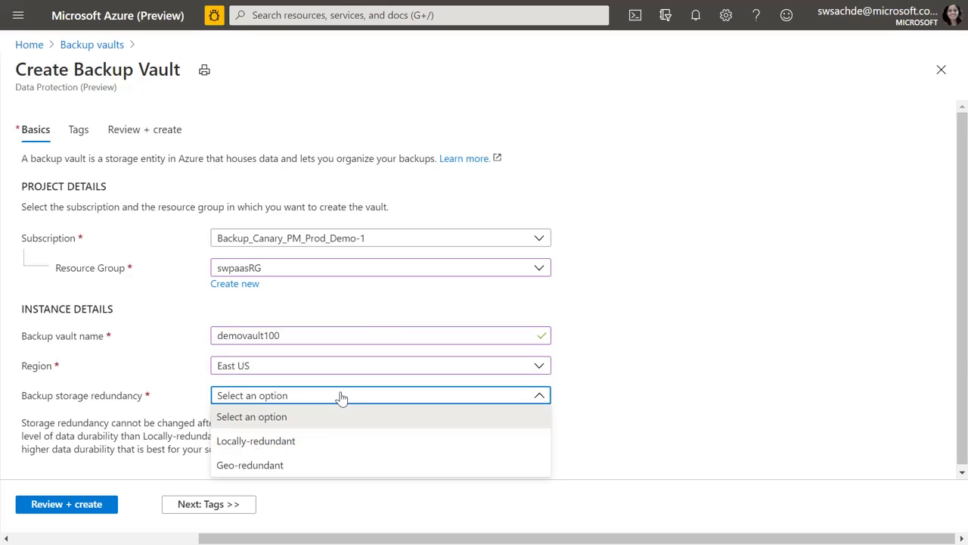
left_click(300, 467)
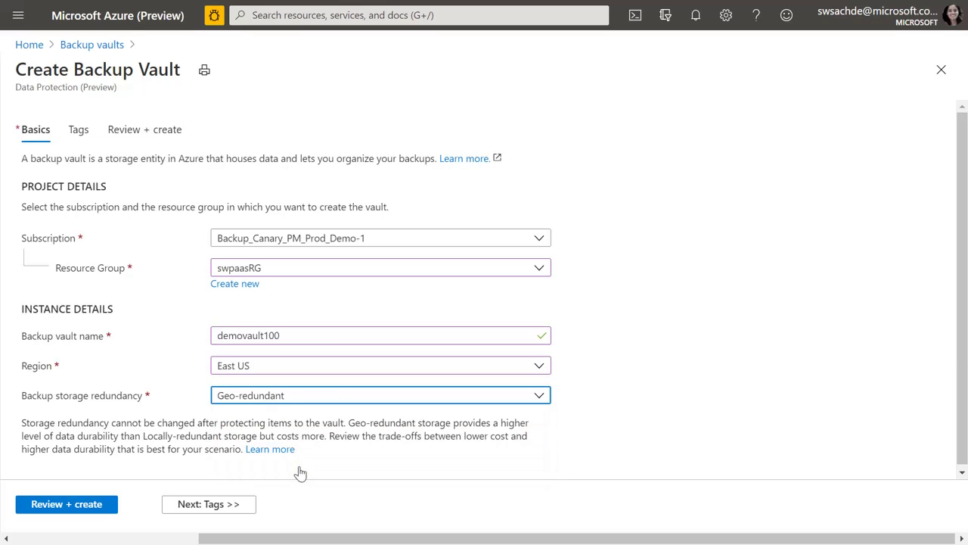
left_click(105, 507)
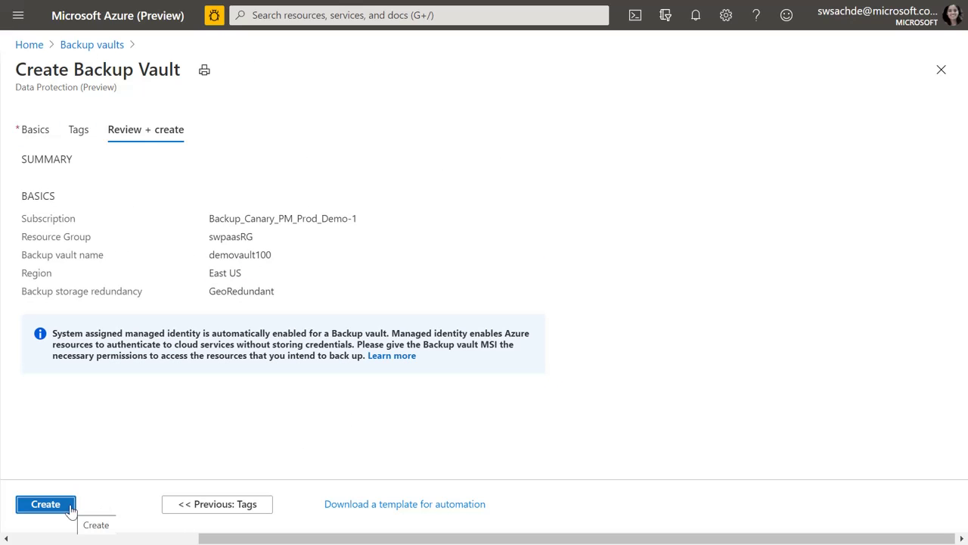
left_click(71, 508)
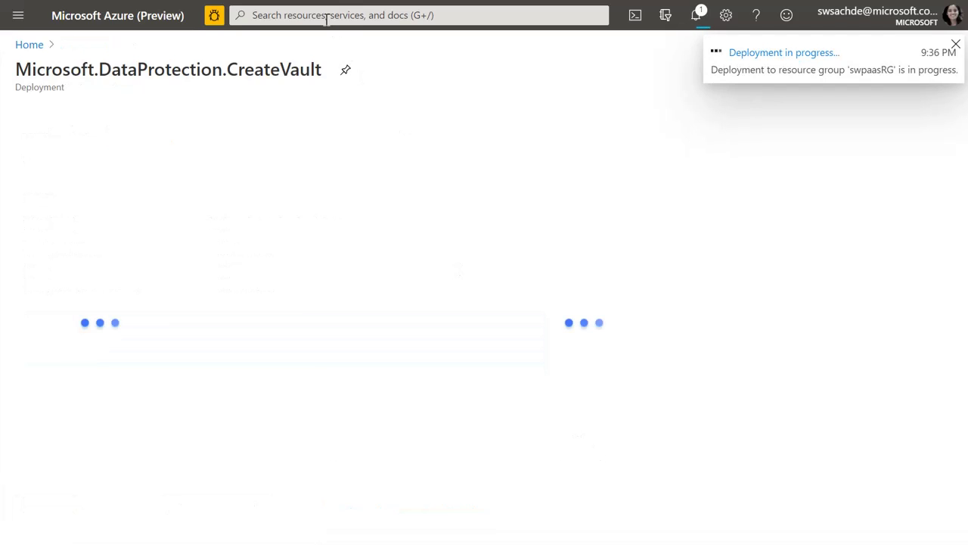
Step: Search the portal for "bac" and open the Backup center (Preview) service
left_click(360, 15)
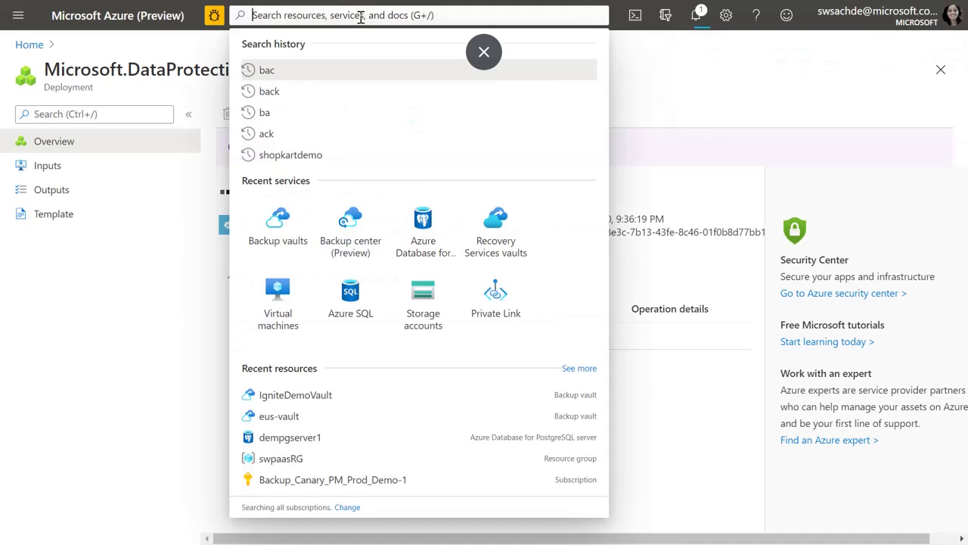
type("bac")
key("Down")
key("Up")
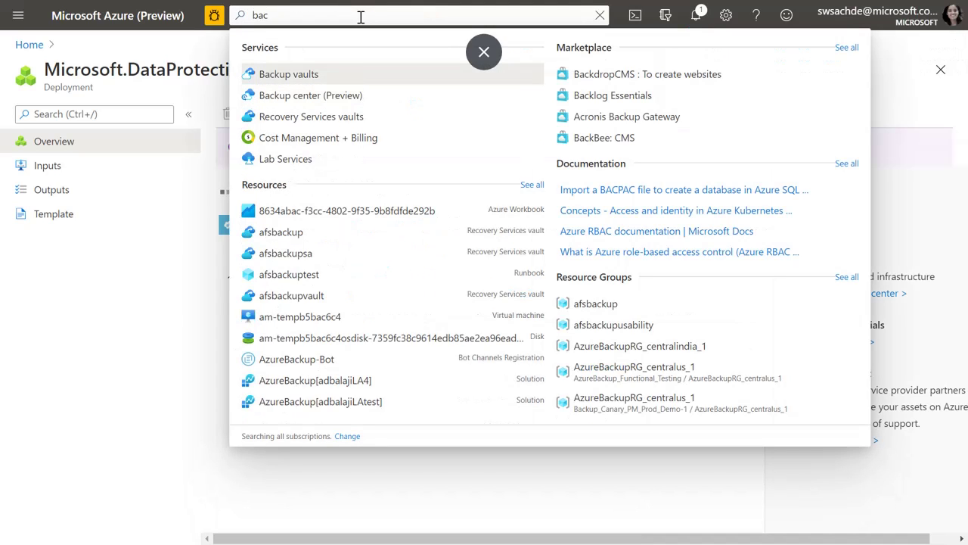
key("Down")
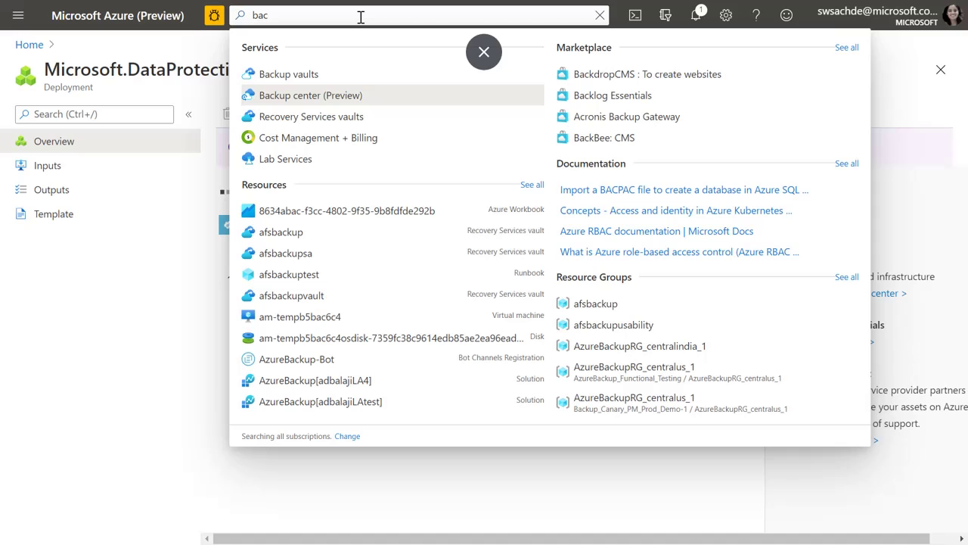
key("Return")
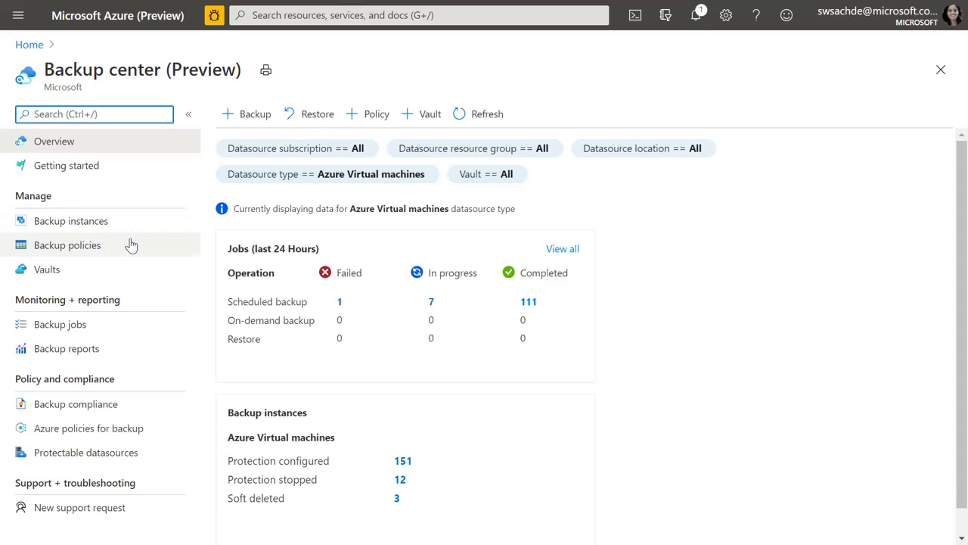
Step: Search the Backup center's vaults for "ignit" and open IgniteDemoVault
left_click(80, 269)
left_click(303, 264)
type("ignit")
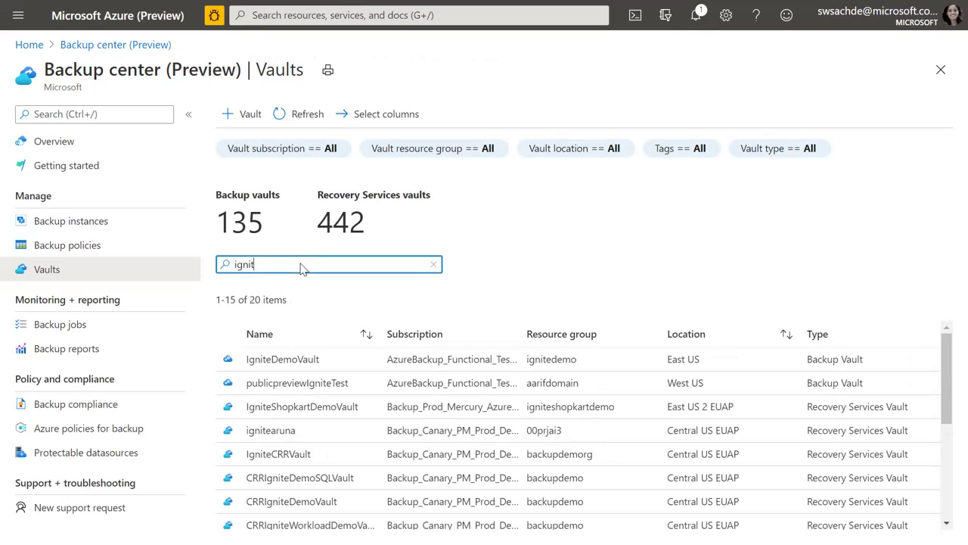
left_click(277, 361)
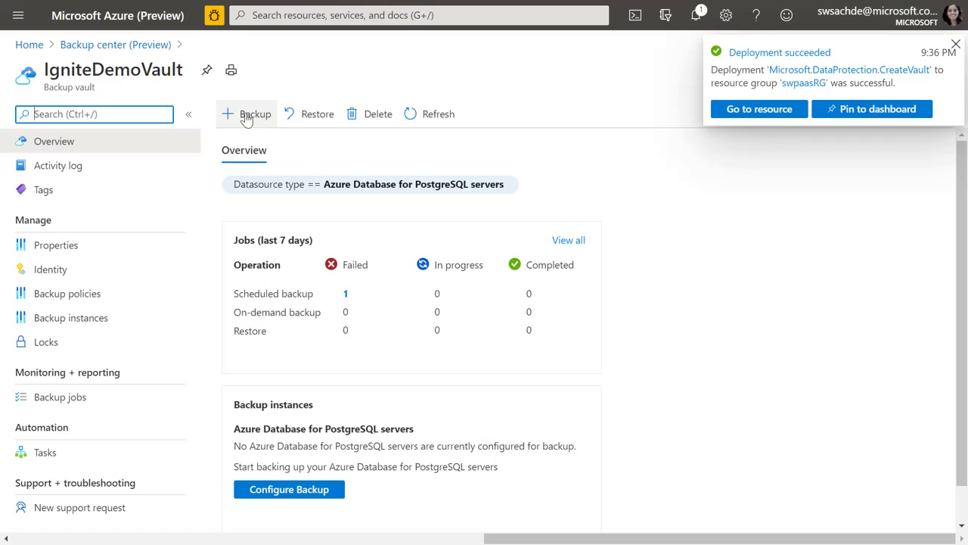
Step: Begin configuring a PostgreSQL server backup in IgniteDemoVault and name a new backup policy Demopol200
left_click(255, 113)
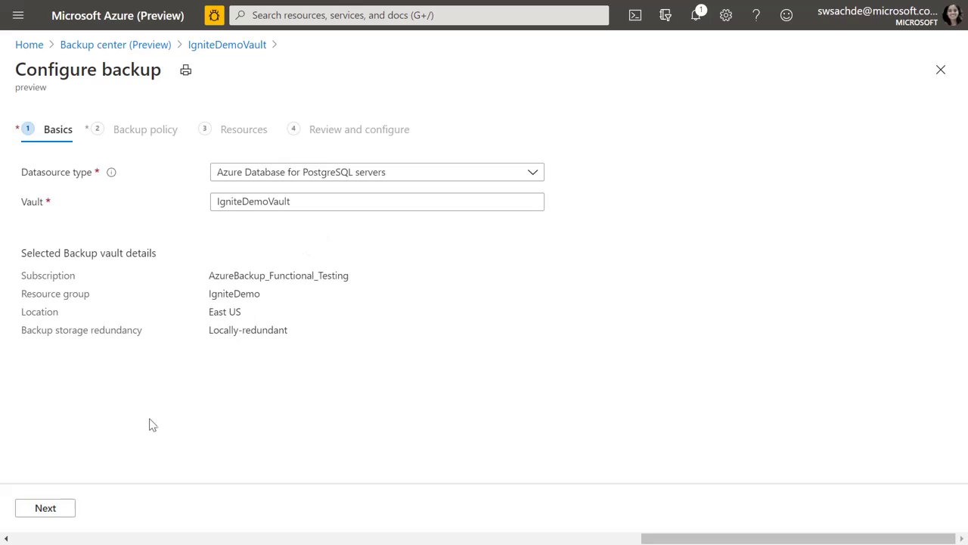
left_click(48, 512)
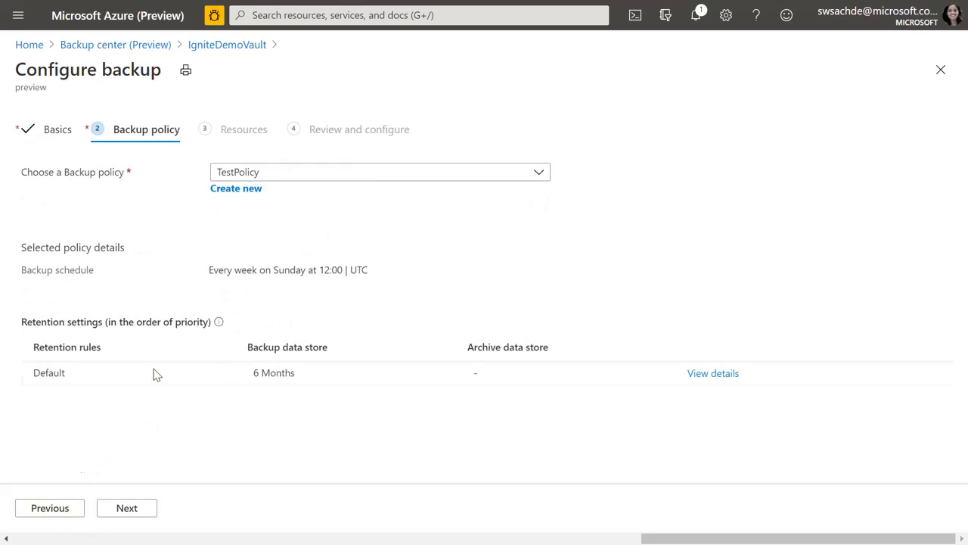
left_click(238, 190)
type("Demopol300")
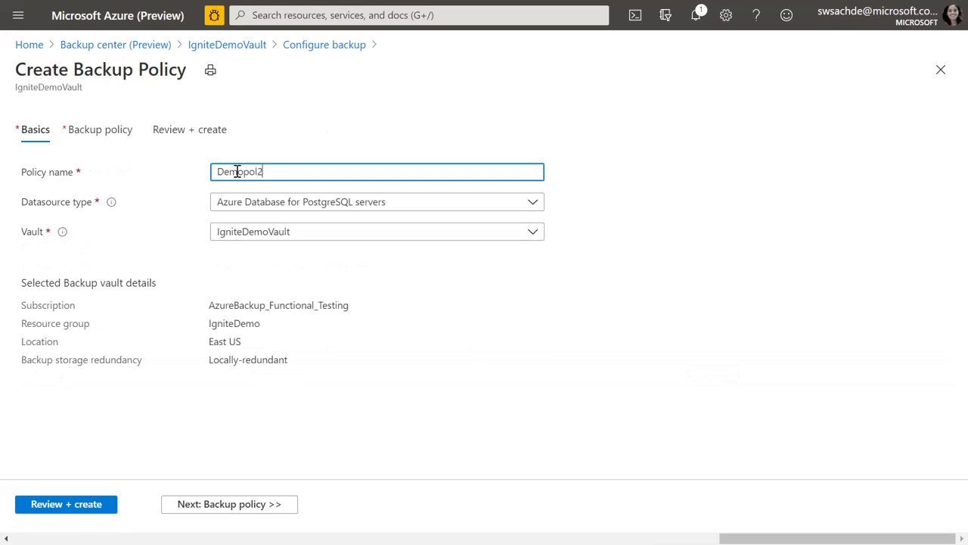
Step: Add Wednesday and Saturday to Sunday in the policy's weekly backup schedule
left_click(251, 511)
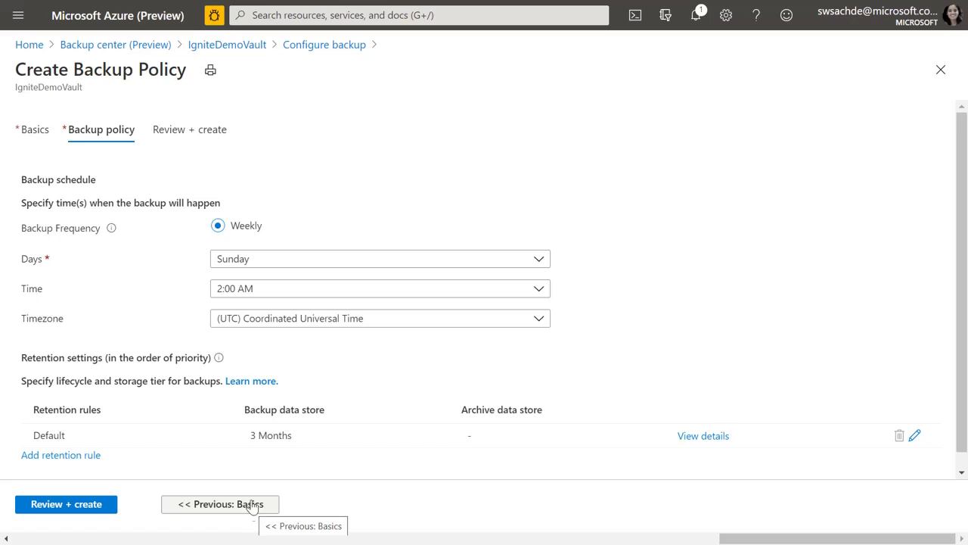
left_click(257, 258)
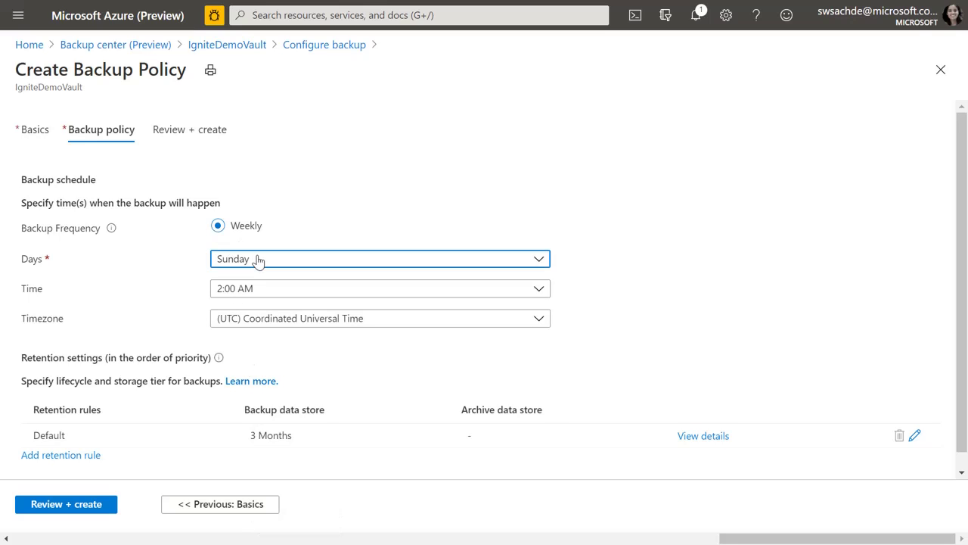
left_click(224, 351)
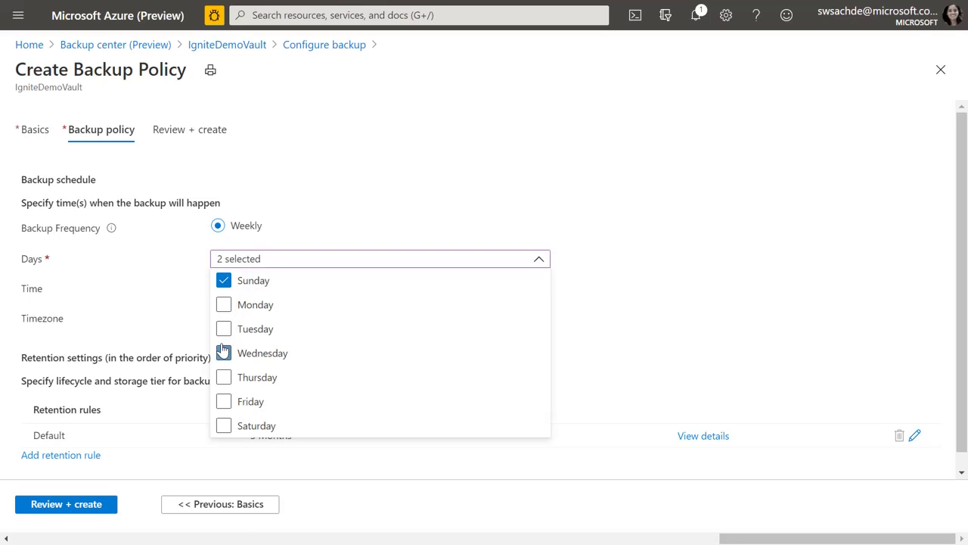
left_click(228, 427)
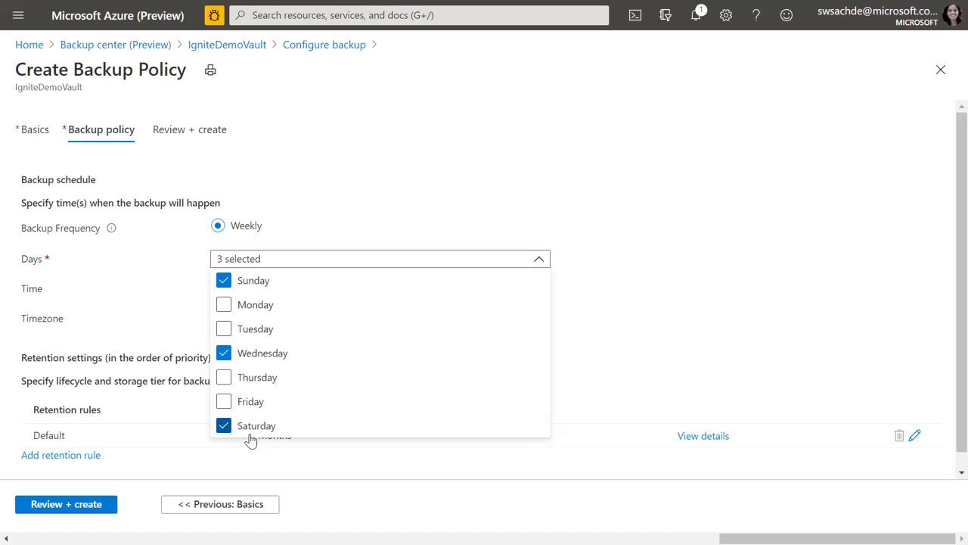
left_click(655, 296)
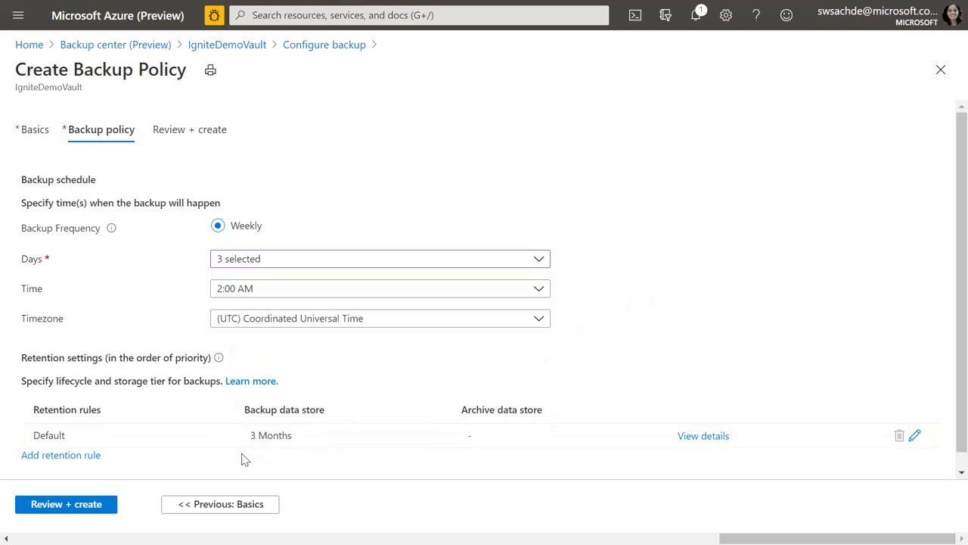
Step: Set the Default retention rule's backup data store duration to 4 weeks
left_click(915, 436)
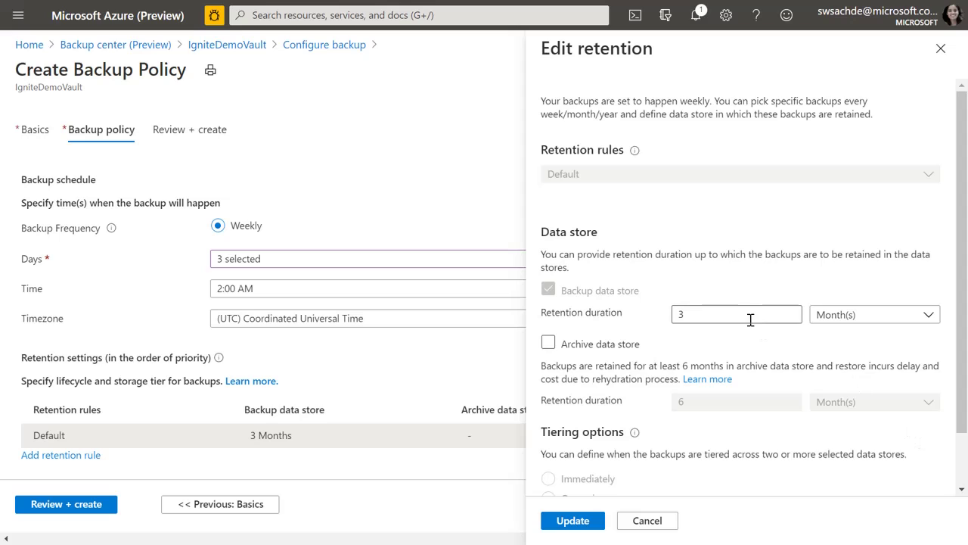
left_click(751, 317)
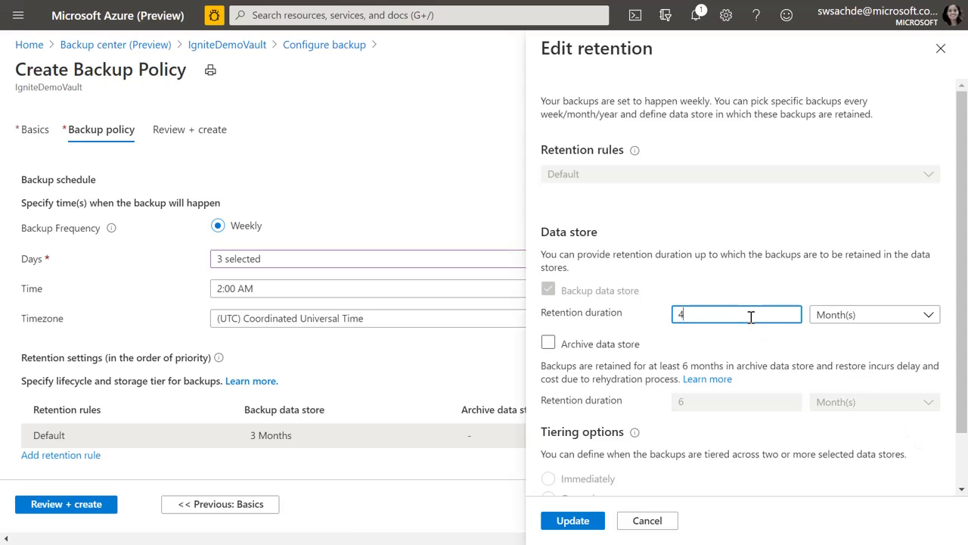
type("4")
left_click(842, 314)
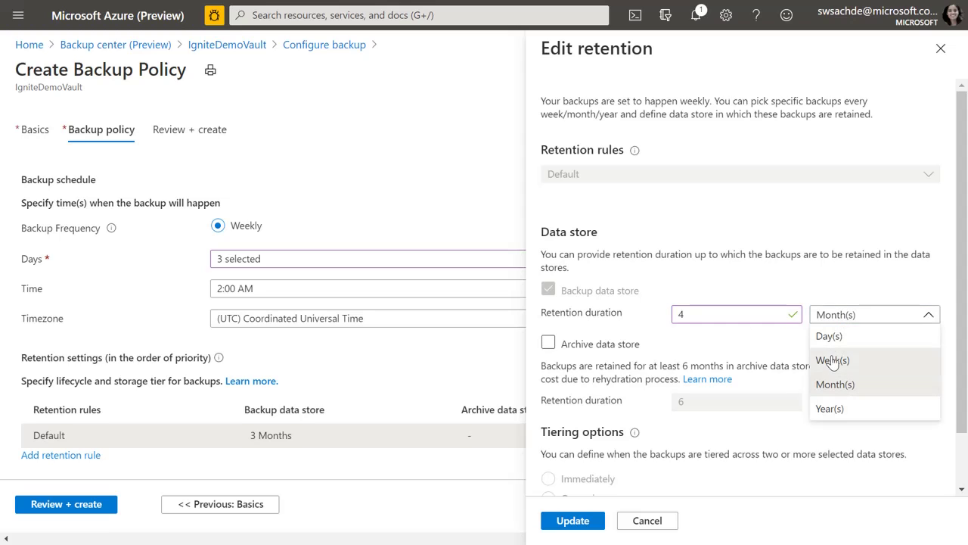
left_click(833, 360)
left_click(573, 522)
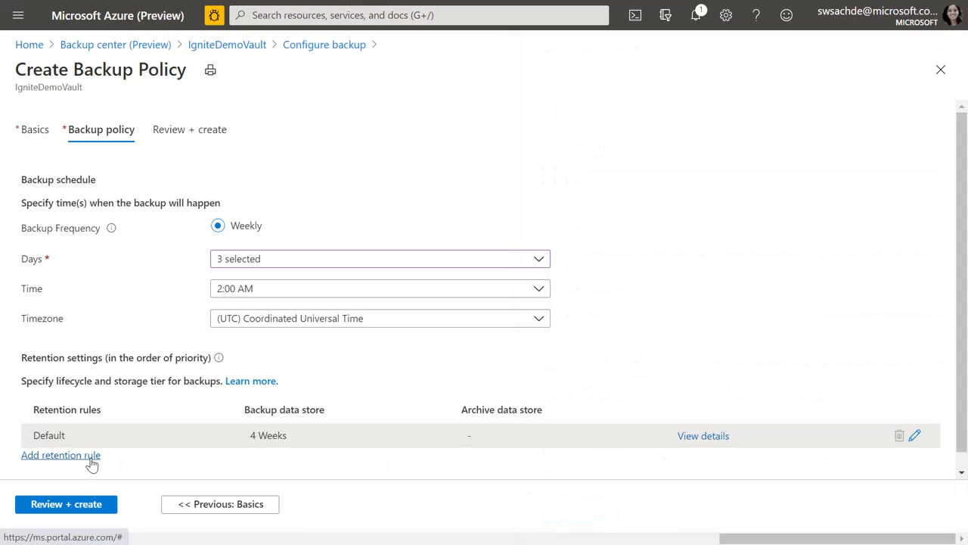
Step: Start a new retention rule for backups taken every month, with a backup data store retention of 2 months
left_click(60, 455)
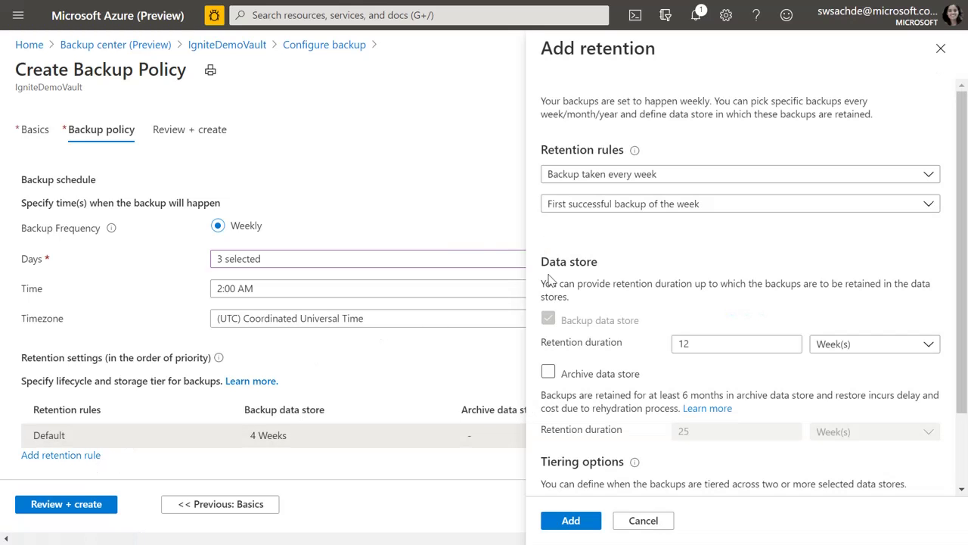
left_click(689, 343)
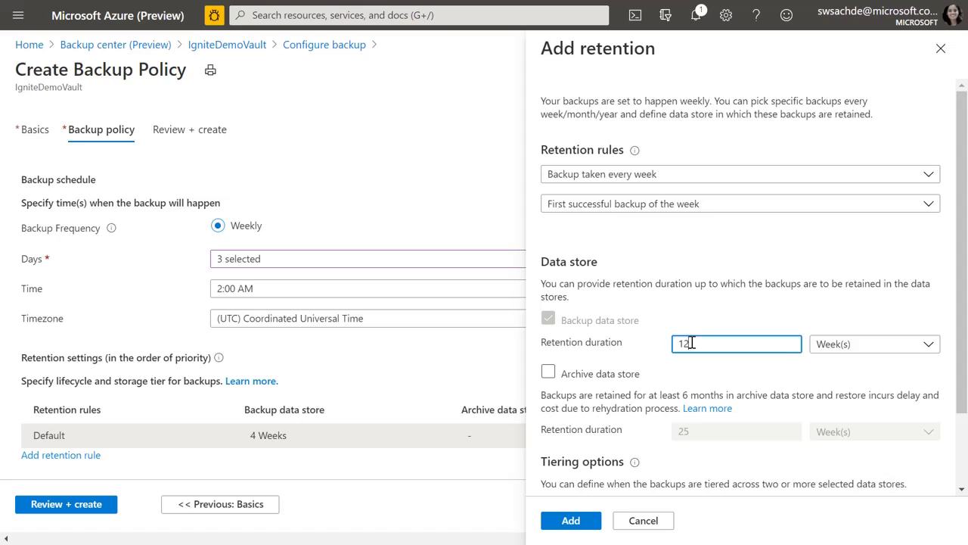
left_click(705, 175)
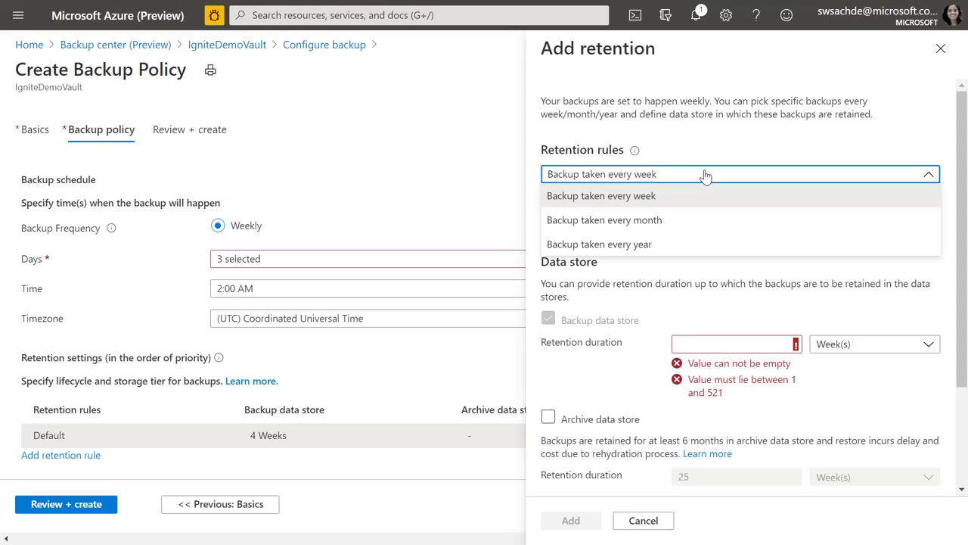
left_click(685, 219)
left_click(732, 343)
key("BackSpace")
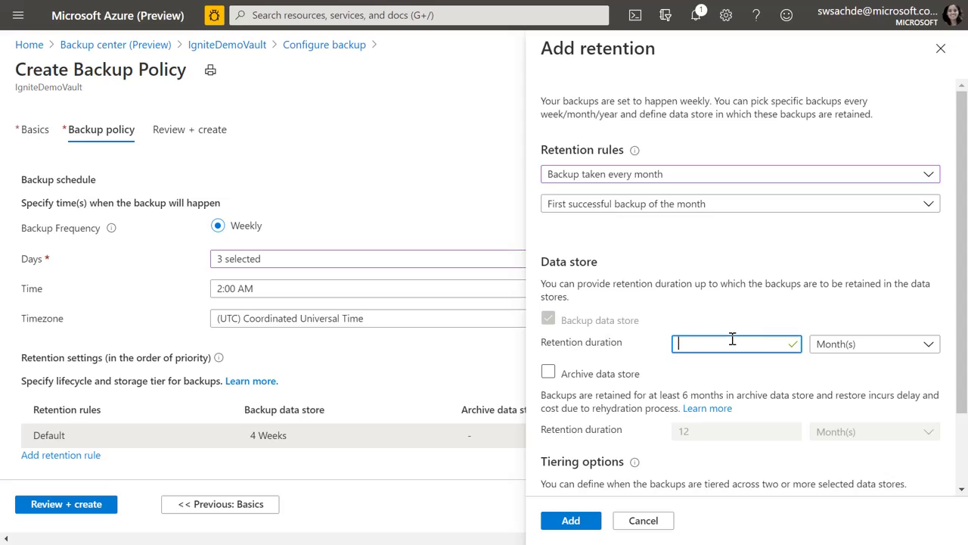
Step: Enable the archive data store with 24 months of retention and add the monthly retention rule
left_click(548, 371)
left_click(685, 429)
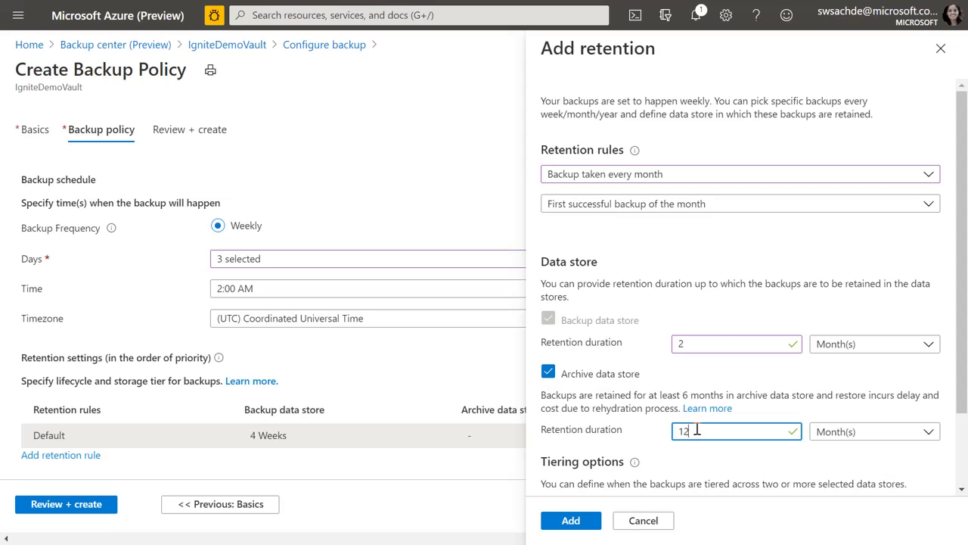
type("24")
scroll(967, 431, "down", 2)
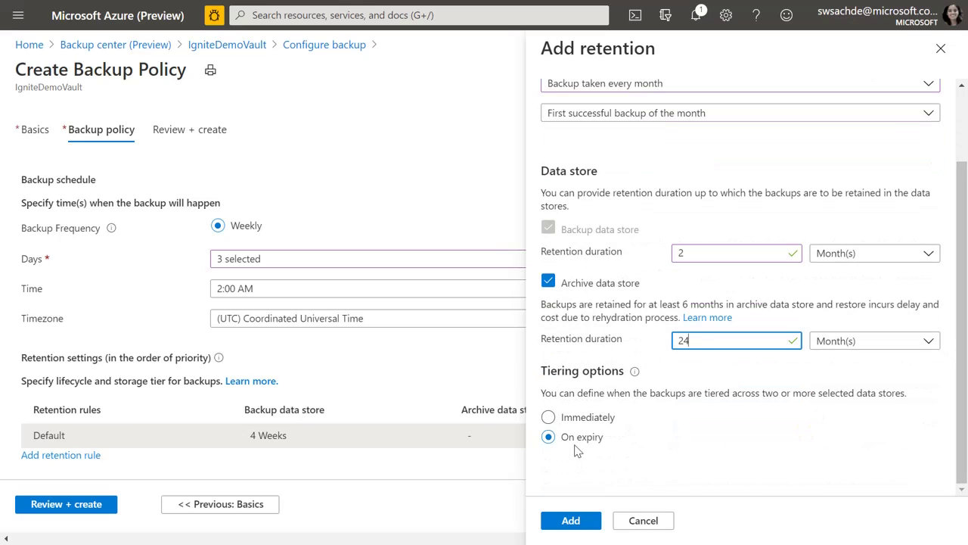
left_click(571, 521)
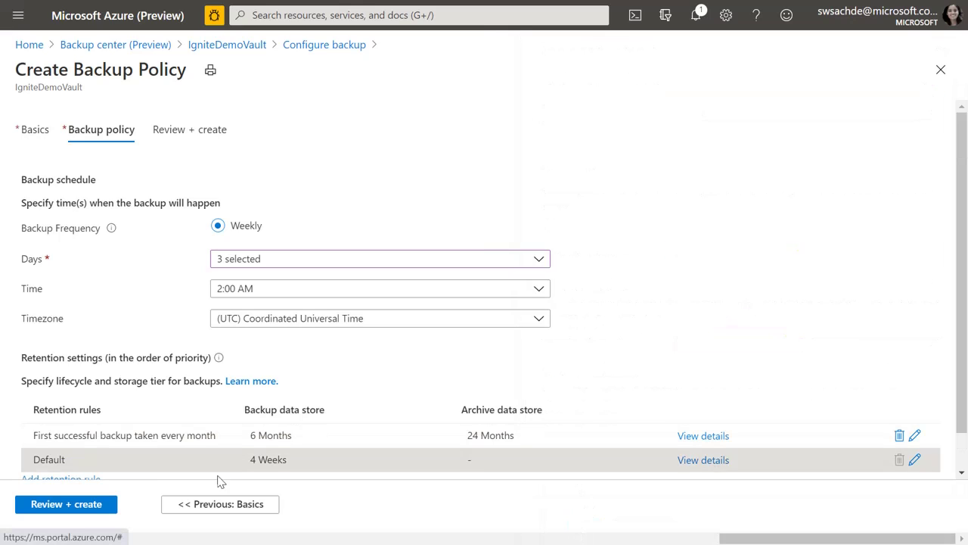
Step: Finish creating the backup policy and continue with Demopol200 to the selection of resources
left_click(76, 511)
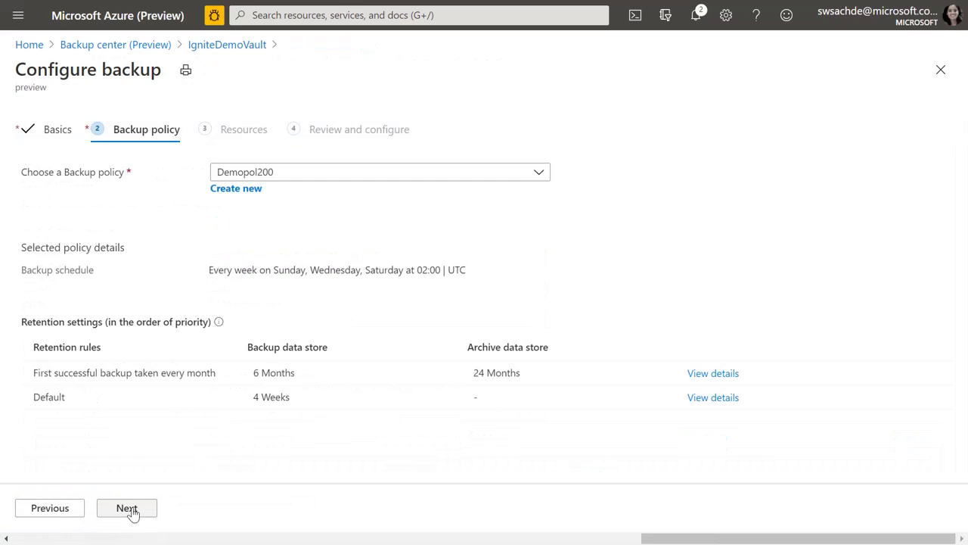
left_click(128, 509)
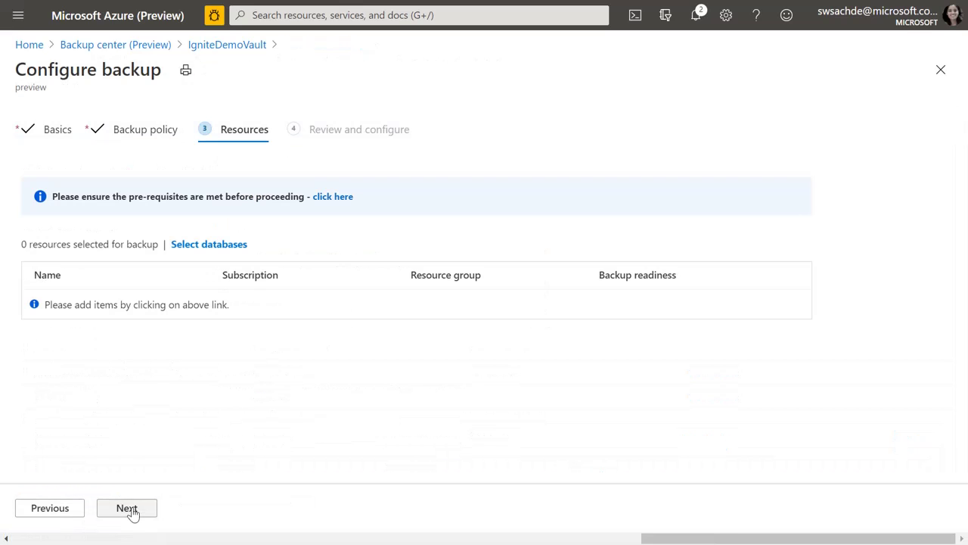
Step: Select database1 and database2 on ignite-postgres-server as resources to back up
left_click(226, 245)
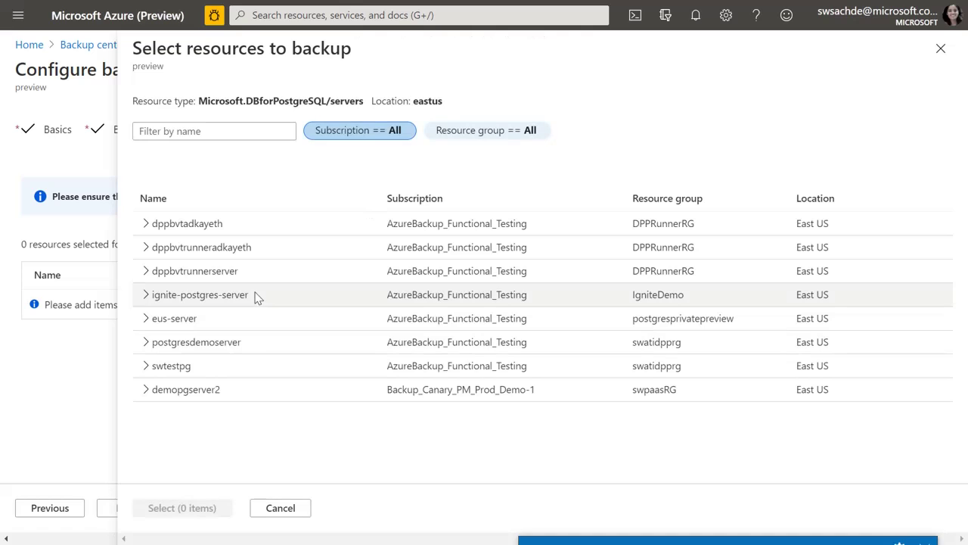
left_click(146, 295)
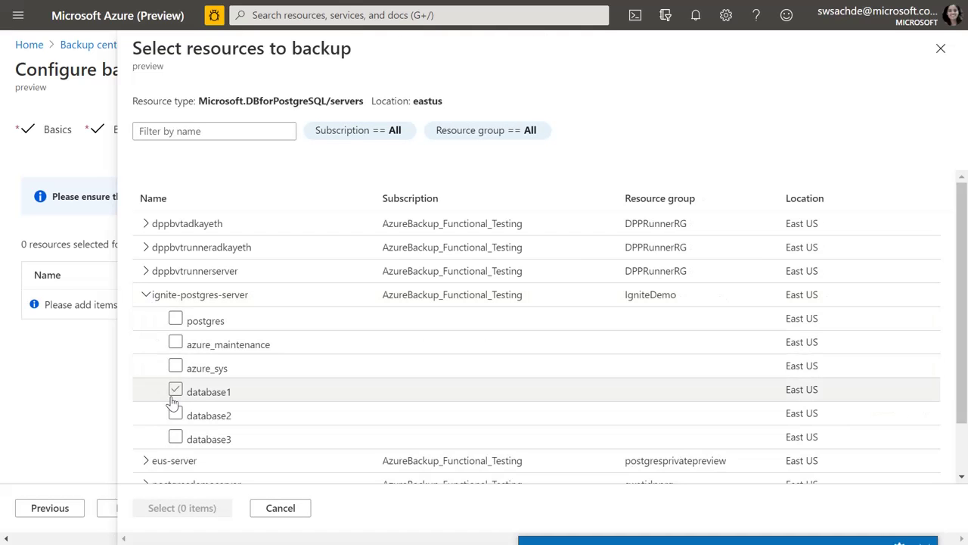
left_click(175, 391)
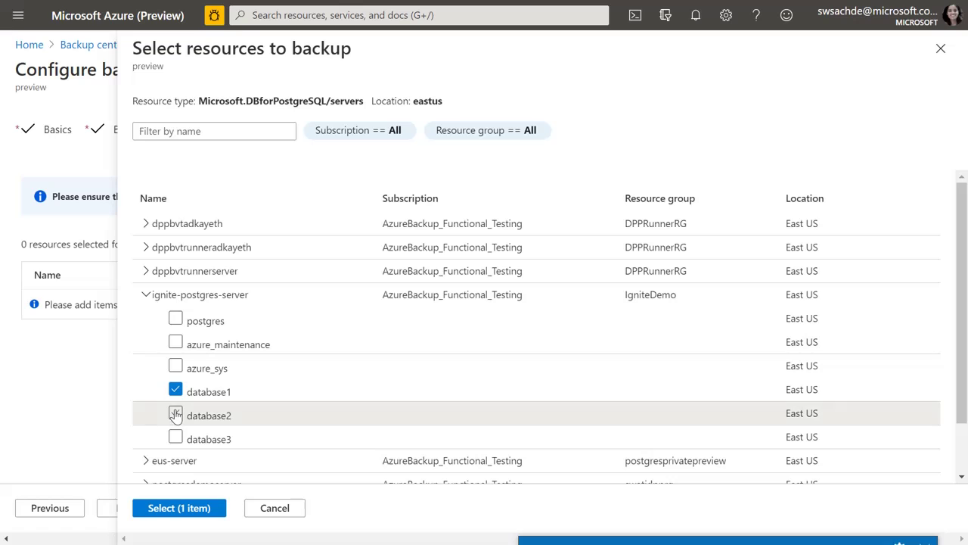
left_click(175, 413)
left_click(145, 295)
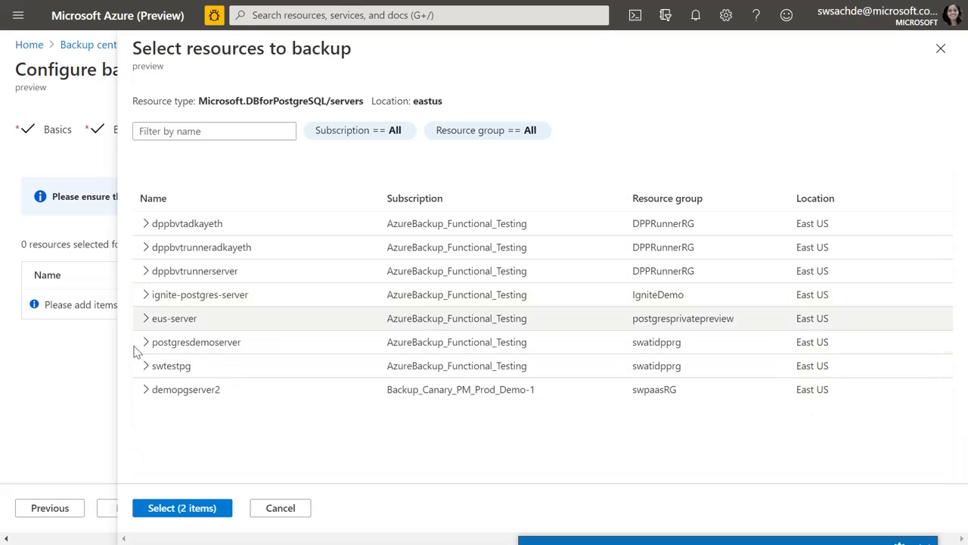
Step: Add the postgres database on demopgserver2 and confirm the selection of resources
left_click(144, 391)
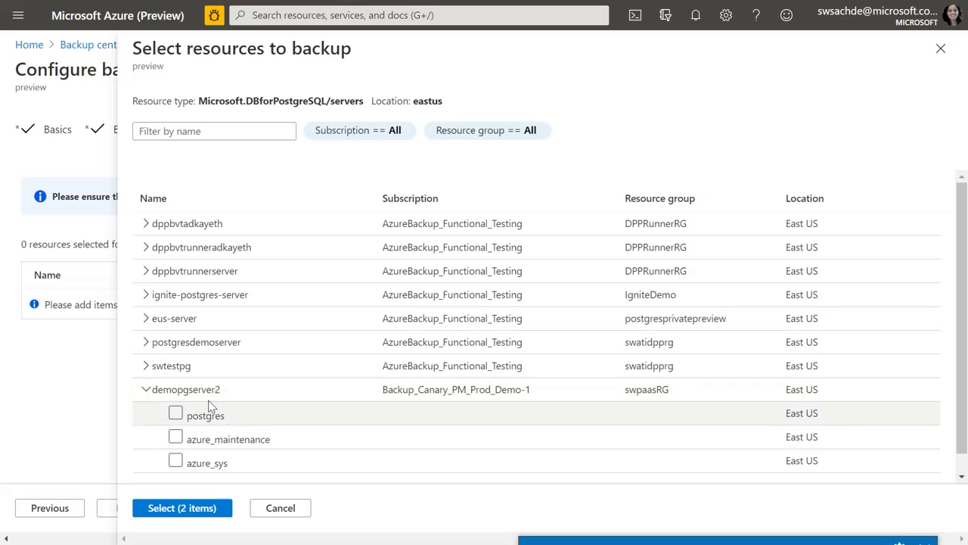
left_click(175, 413)
left_click(182, 508)
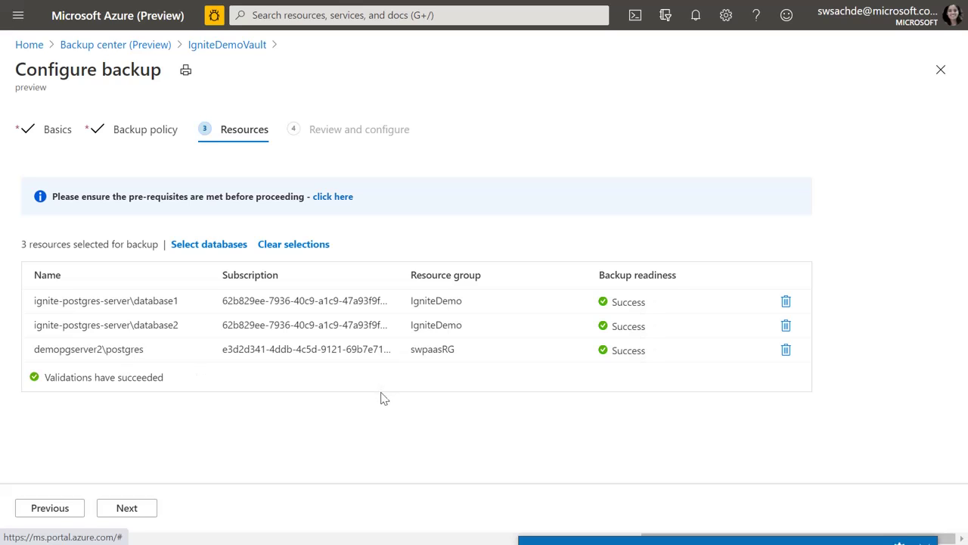
Step: Submit the backup configuration and refresh the vault's backup instances to check their protection status
left_click(130, 507)
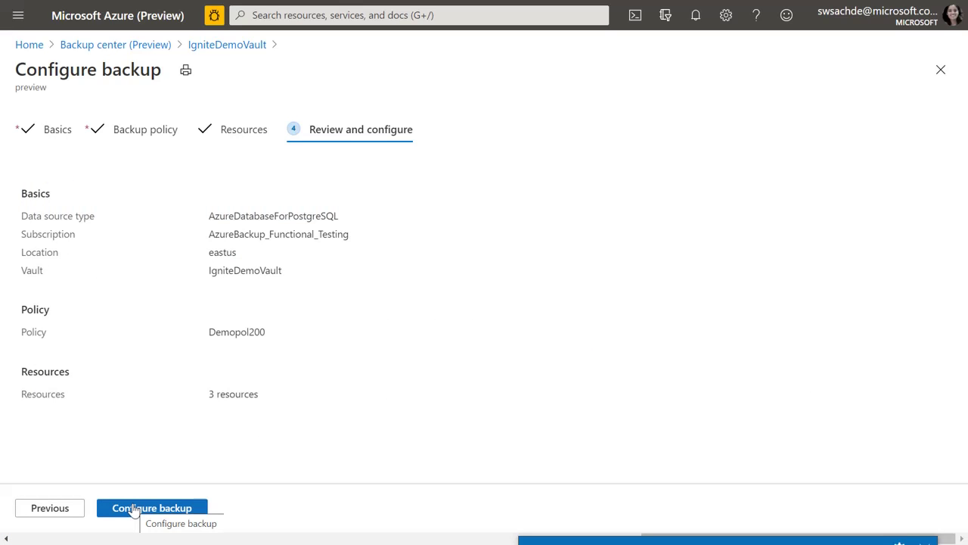
left_click(134, 509)
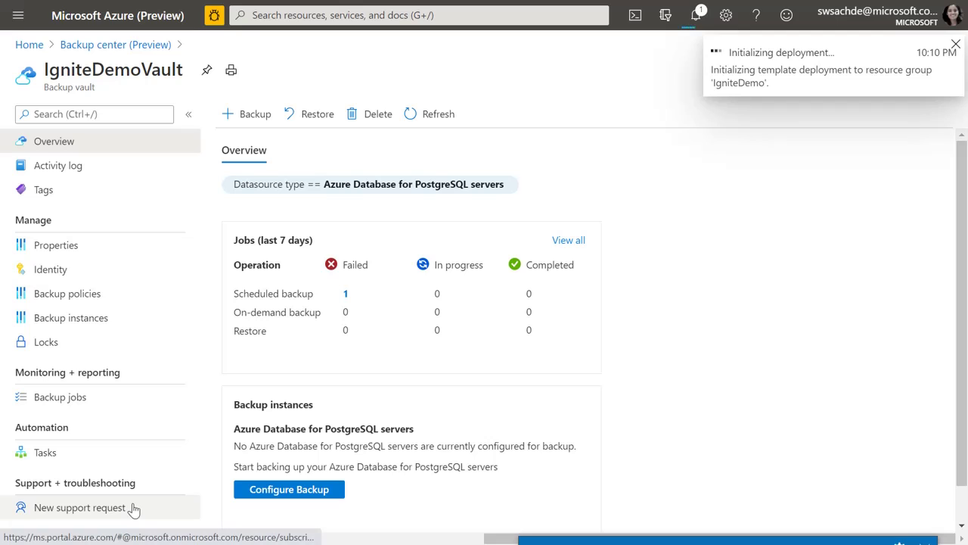
left_click(81, 318)
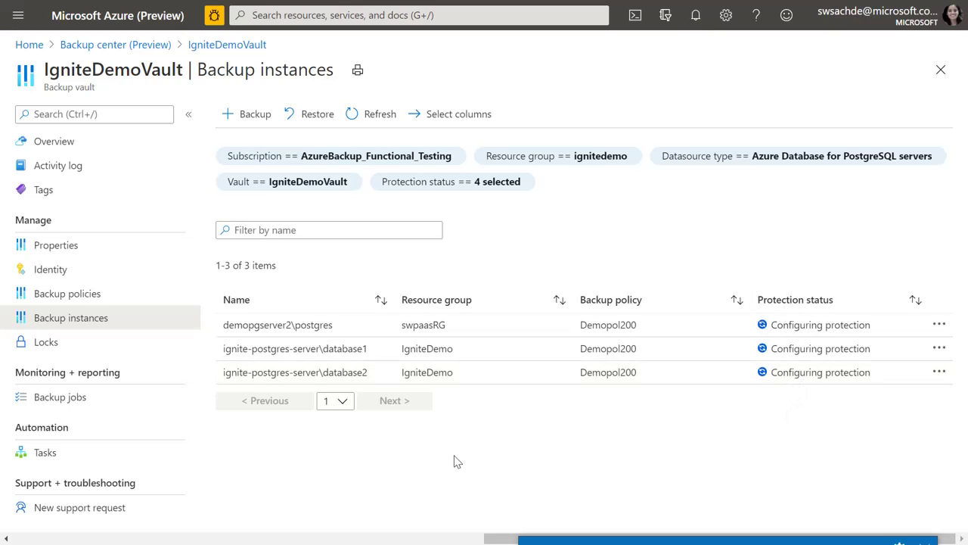
left_click(392, 127)
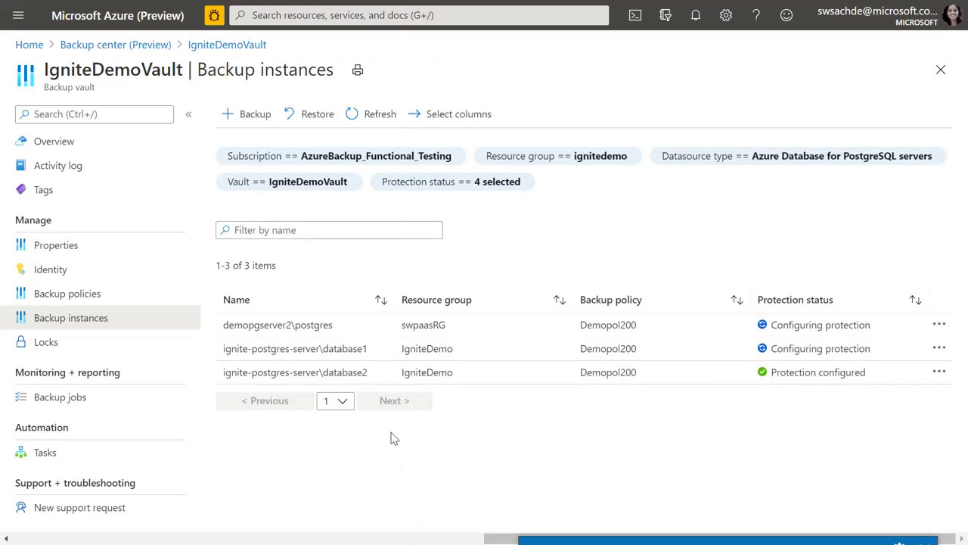
Step: Run an on-demand backup of ignite-postgres-server\database2 with the Default retention rule and review its restore points
left_click(375, 377)
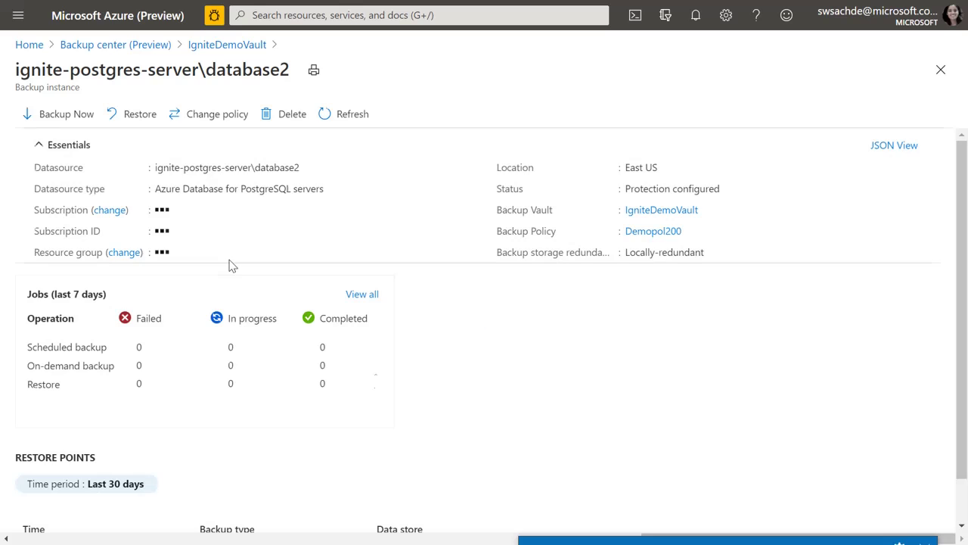
left_click(73, 123)
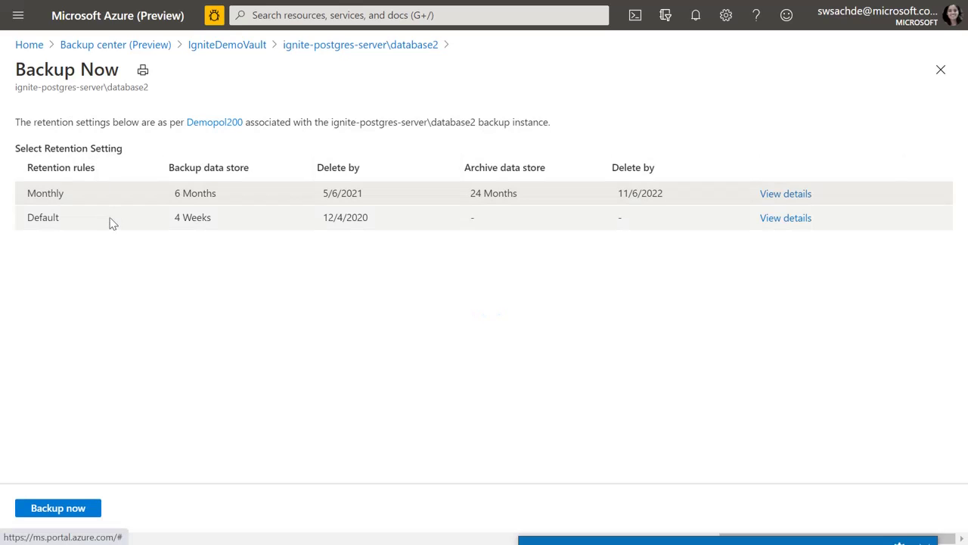
left_click(76, 508)
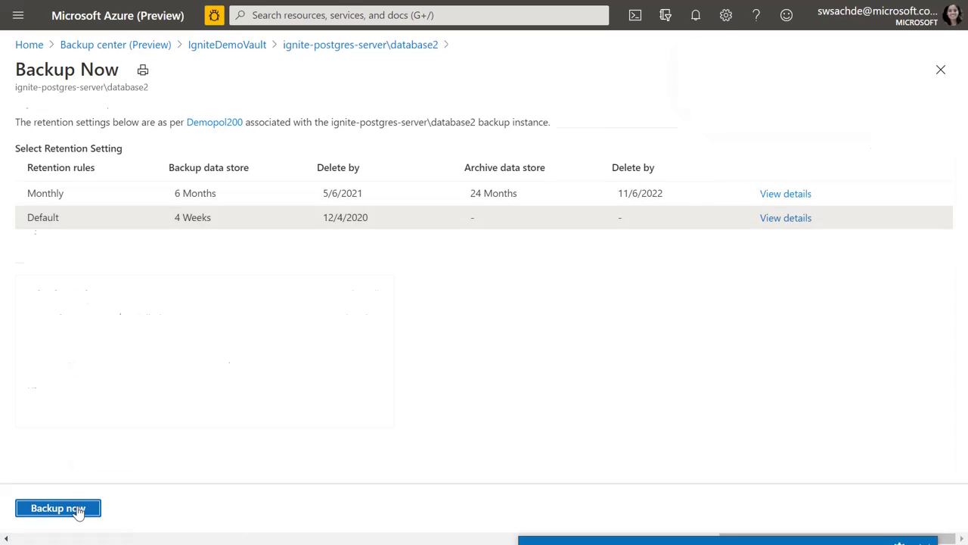
scroll(621, 332, "down", 1)
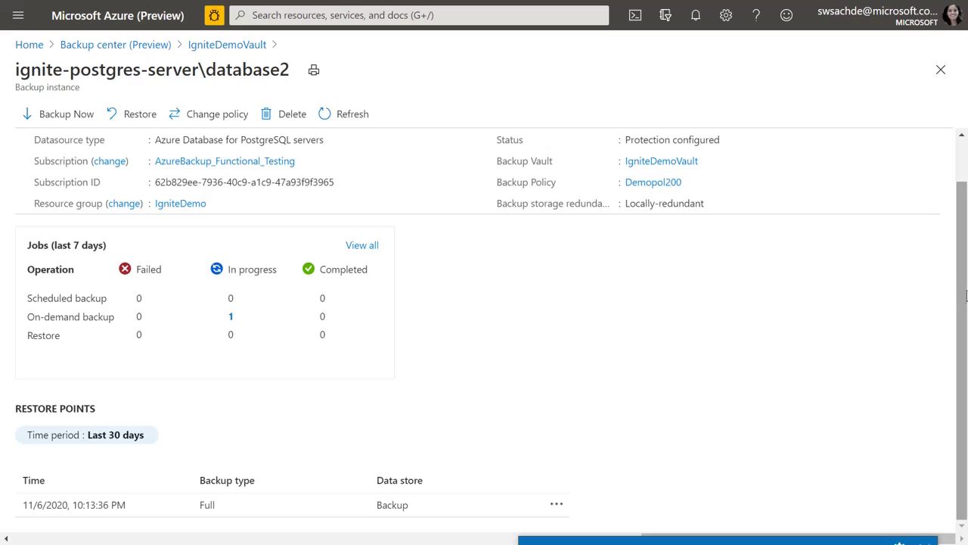
scroll(966, 291, "up", 1)
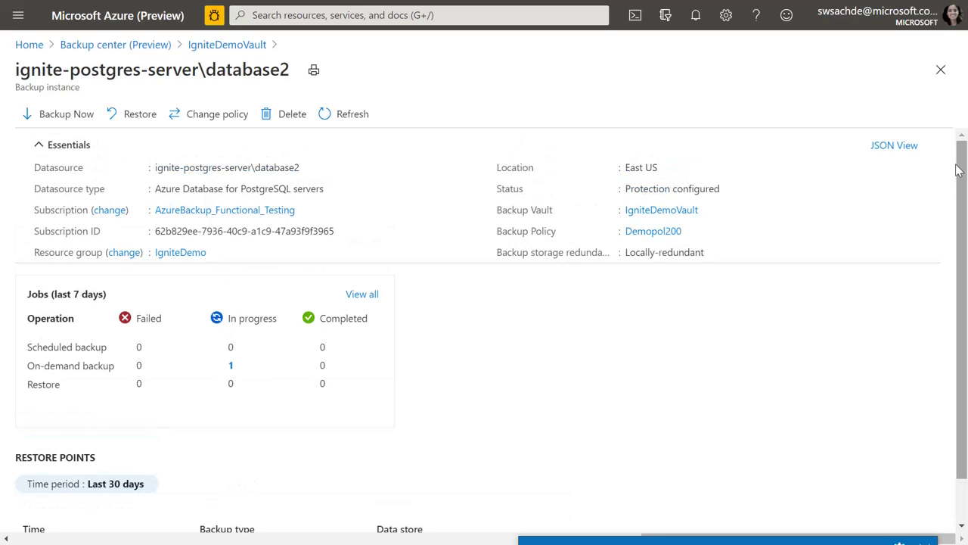
Step: Start a restore of database2 from the 11/6/2020, 10:13:36 PM recovery point and continue to the restore parameters
left_click(142, 119)
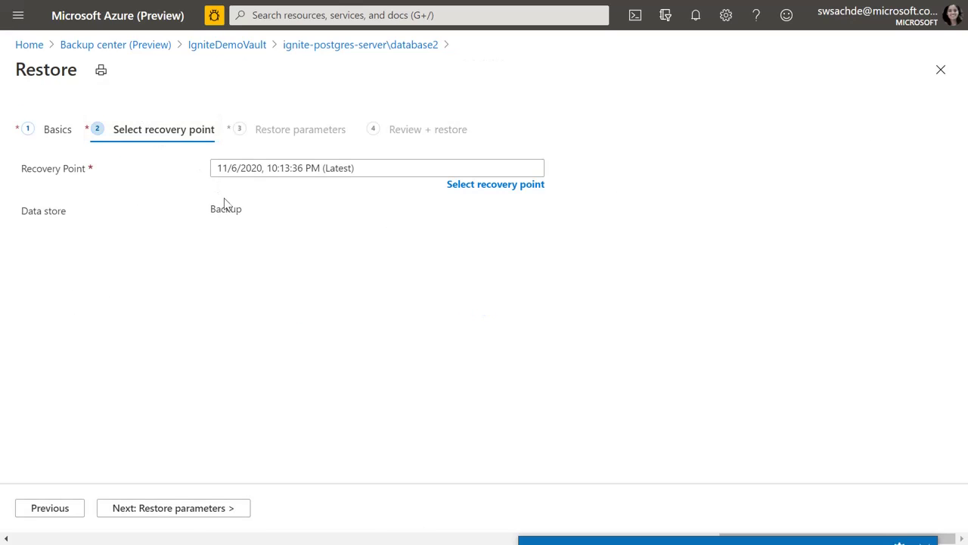
left_click(481, 185)
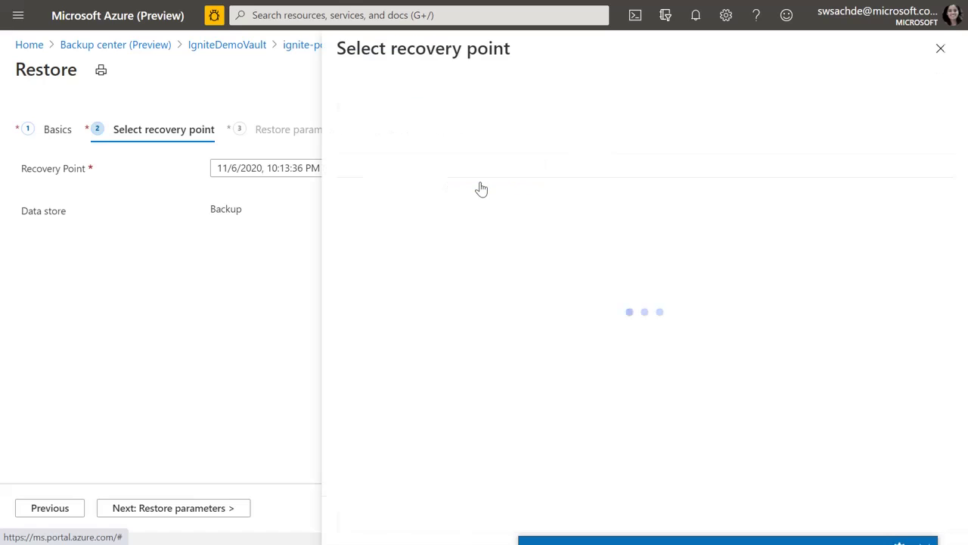
left_click(480, 171)
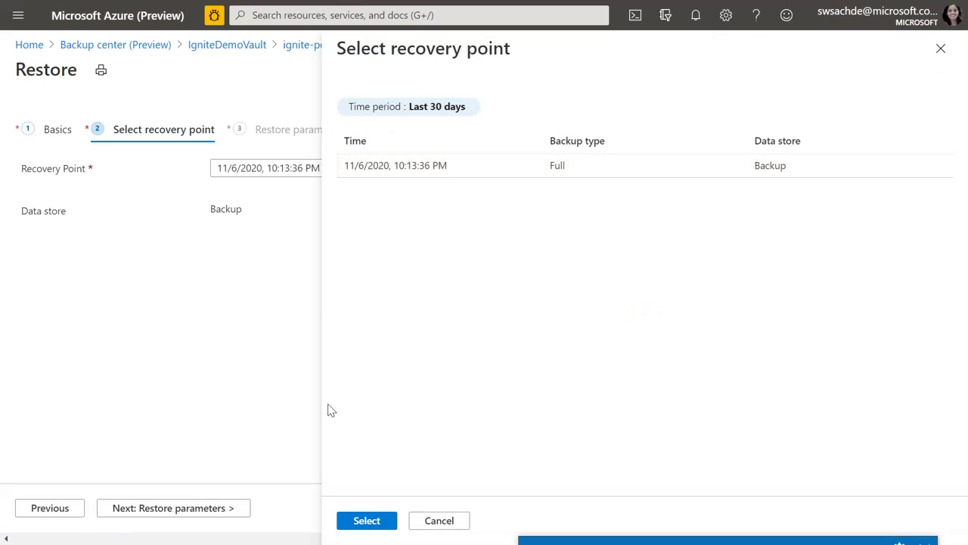
left_click(367, 520)
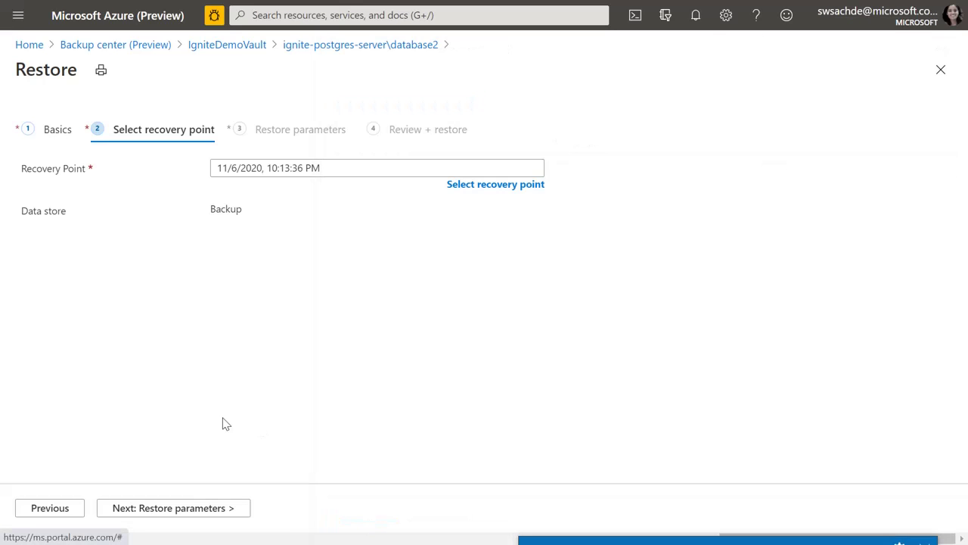
left_click(206, 508)
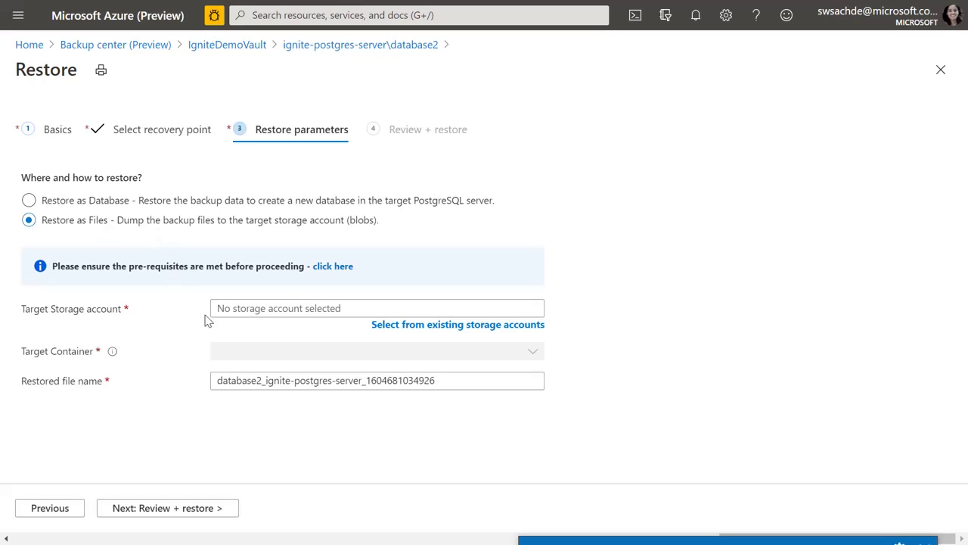
Step: Browse the existing storage accounts available as a target for Restore as Files without selecting one
left_click(409, 325)
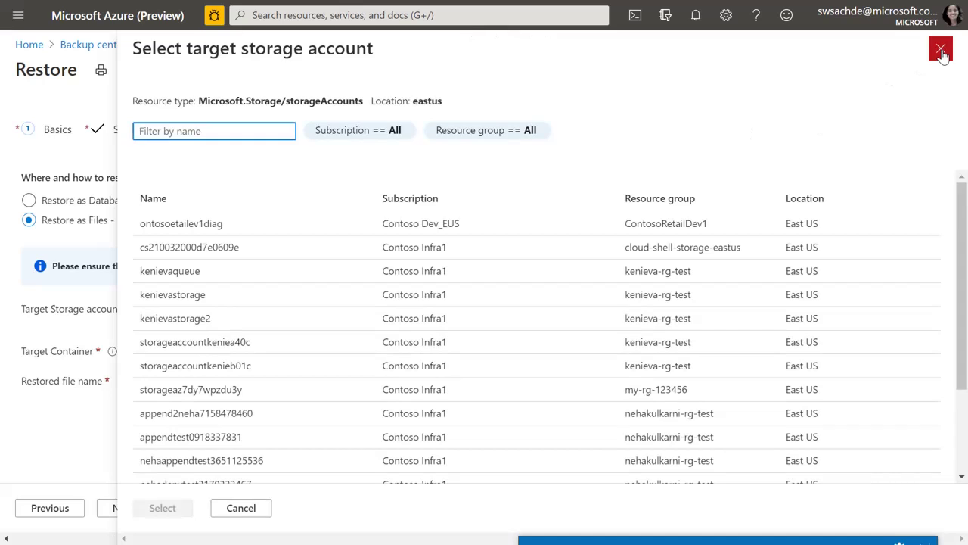
left_click(940, 50)
Step: Set the restore type to Restore as Database with demopgserver2 as the target server and trigger the restore
left_click(29, 199)
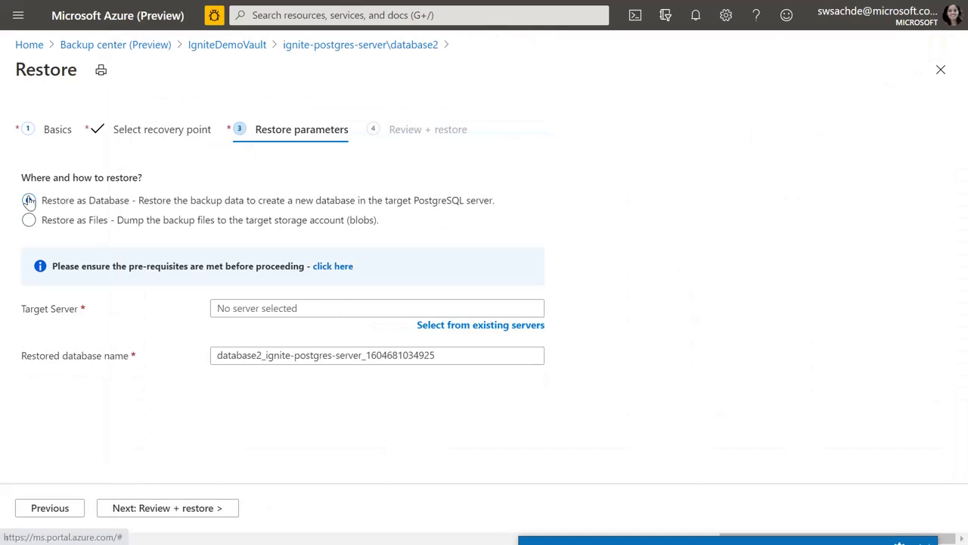
left_click(461, 324)
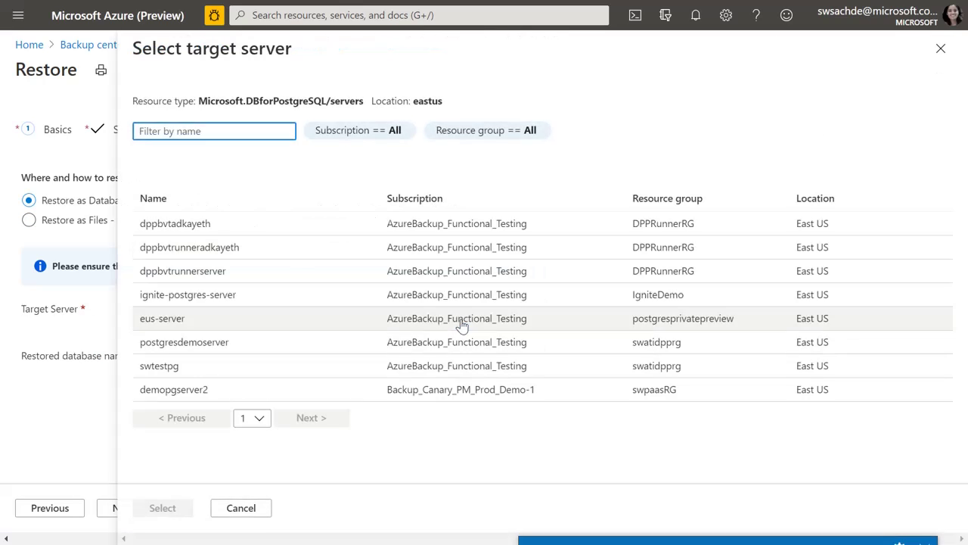
left_click(216, 391)
left_click(162, 508)
left_click(212, 508)
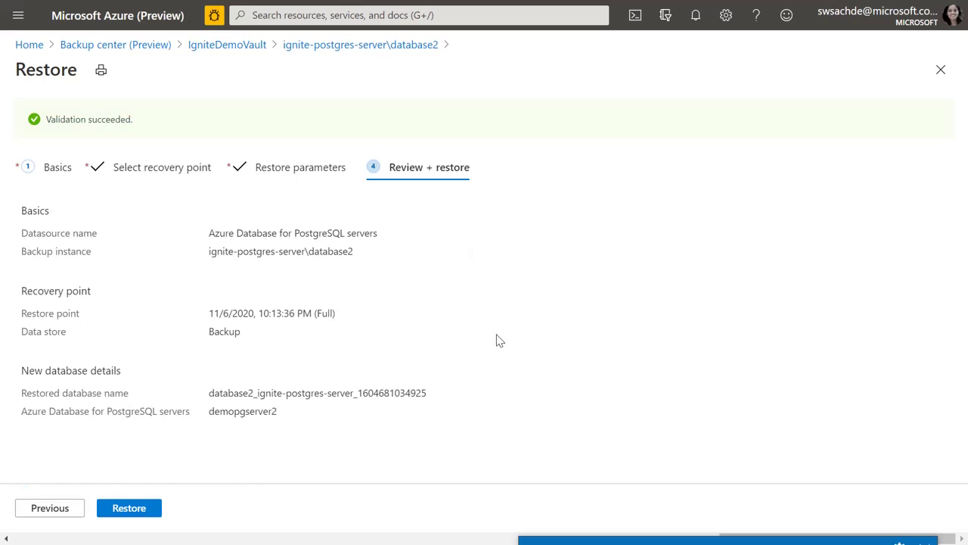
left_click(128, 511)
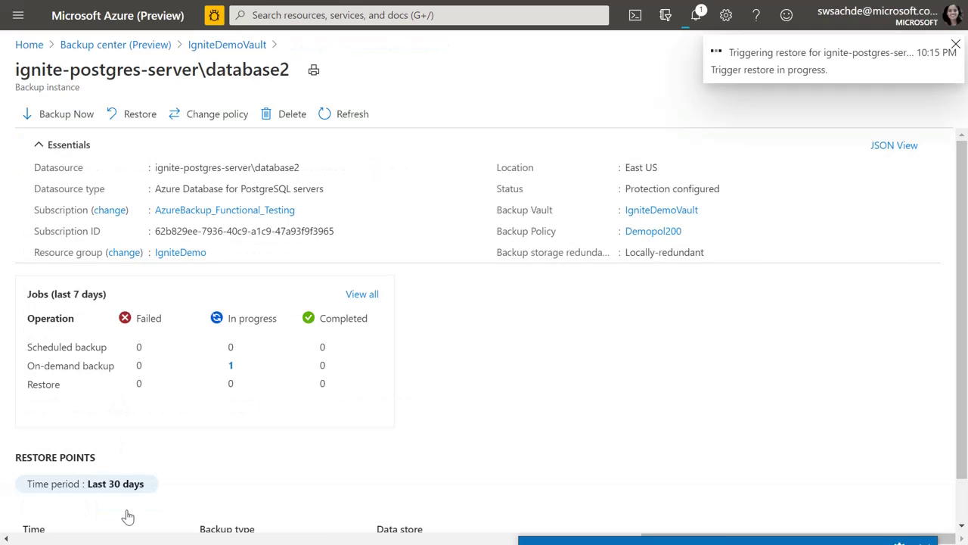
Step: Return to Backup center and open its backup jobs
left_click(109, 46)
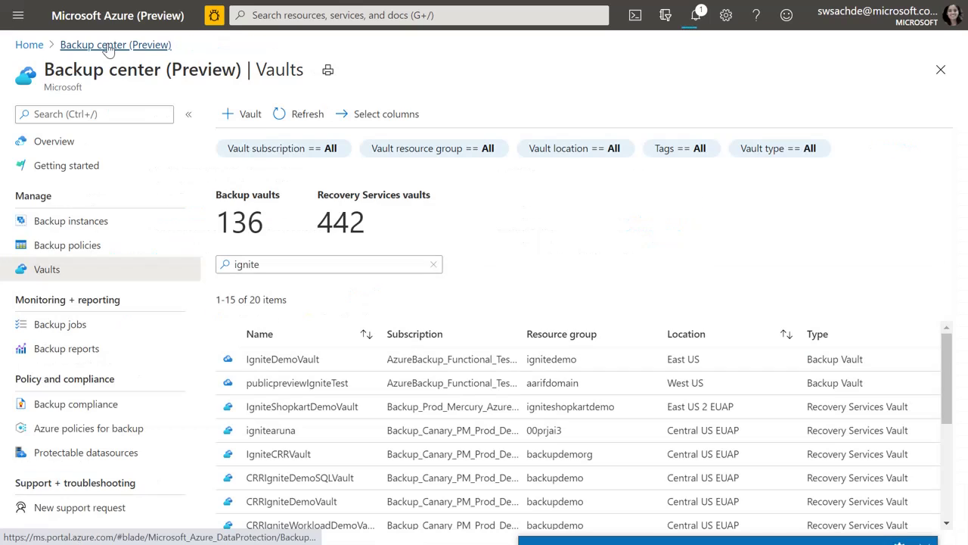
left_click(85, 326)
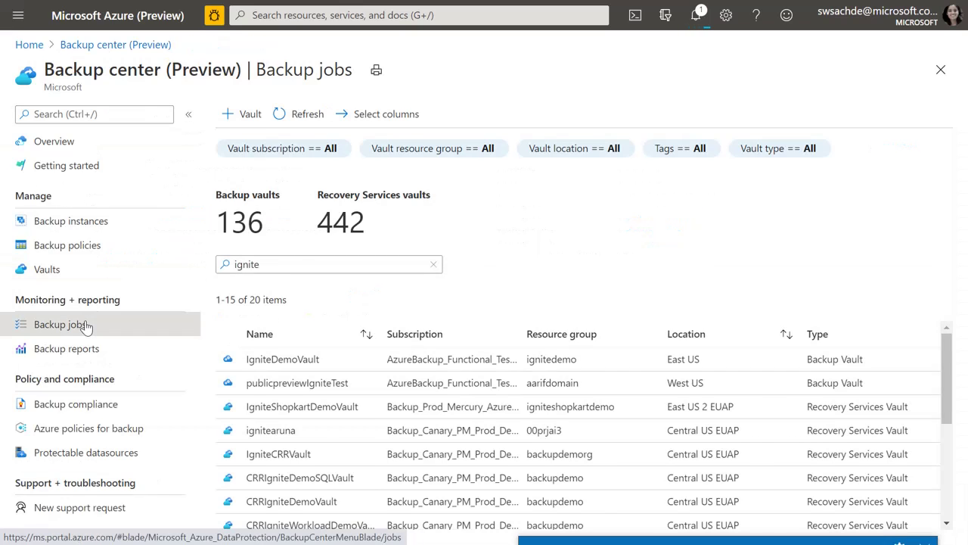